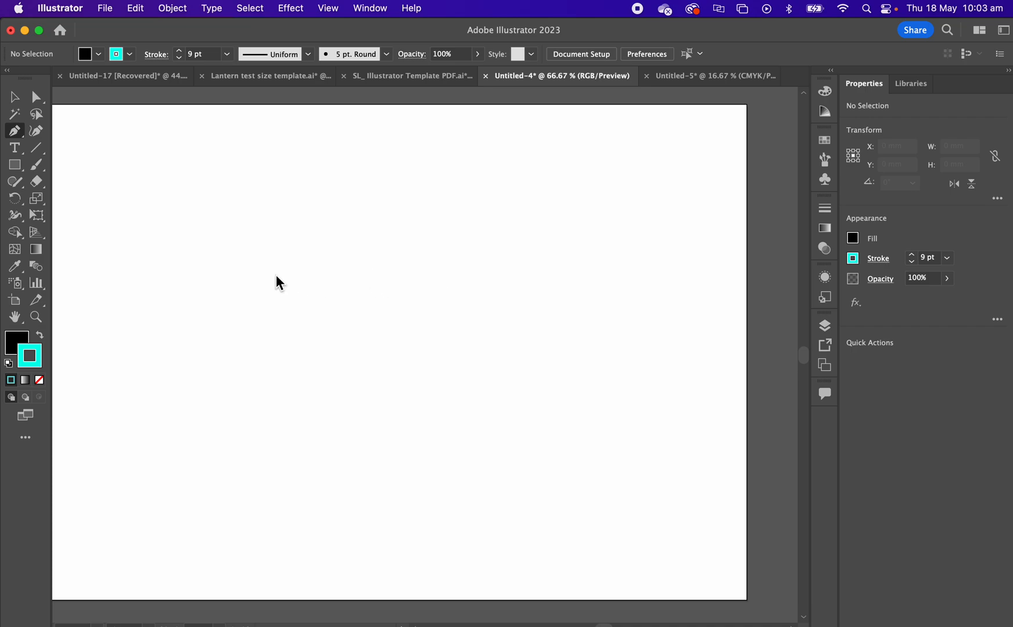
Draw a closed rectangle about 122 mm wide and 100 mm high on the artboard with the Pen tool.
{"action": "left_click", "coordinate": [273, 183]}
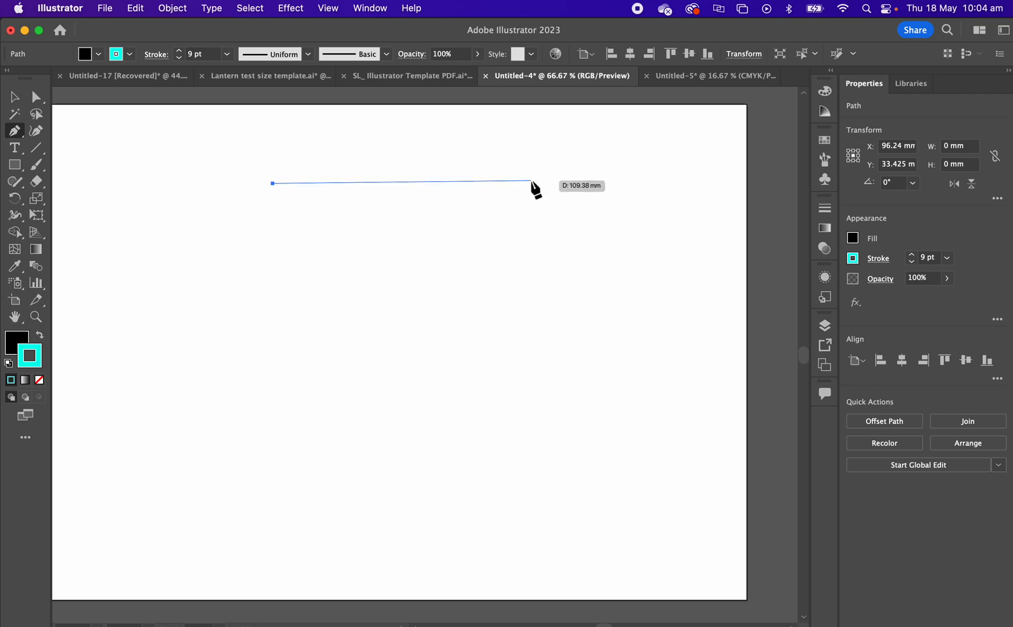
{"action": "left_click", "coordinate": [561, 203], "text": "shift"}
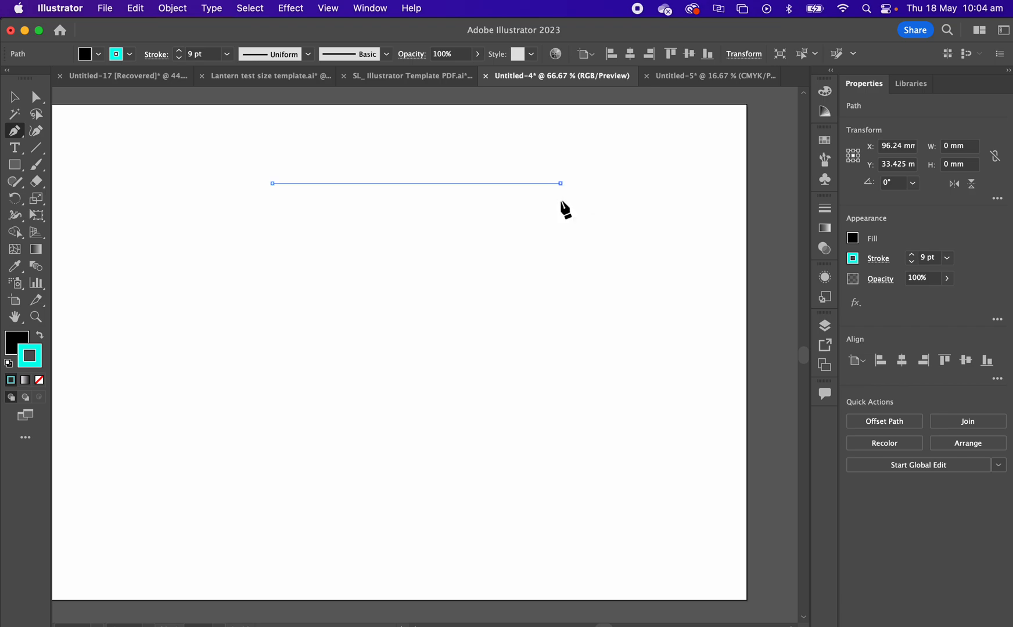
{"action": "left_click", "coordinate": [561, 419], "text": "shift"}
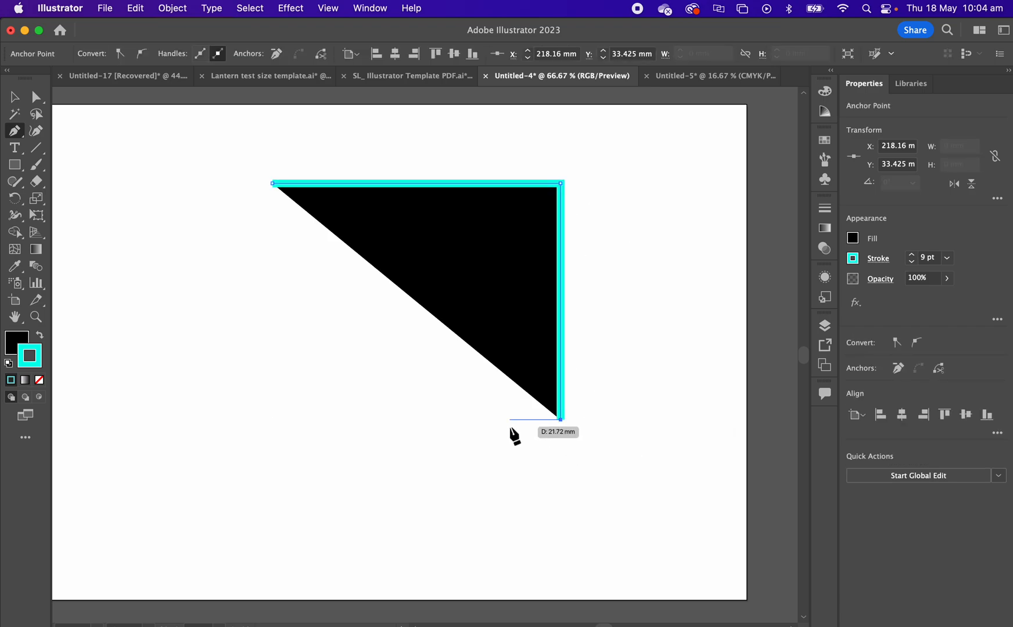
{"action": "left_click", "coordinate": [272, 427], "text": "shift"}
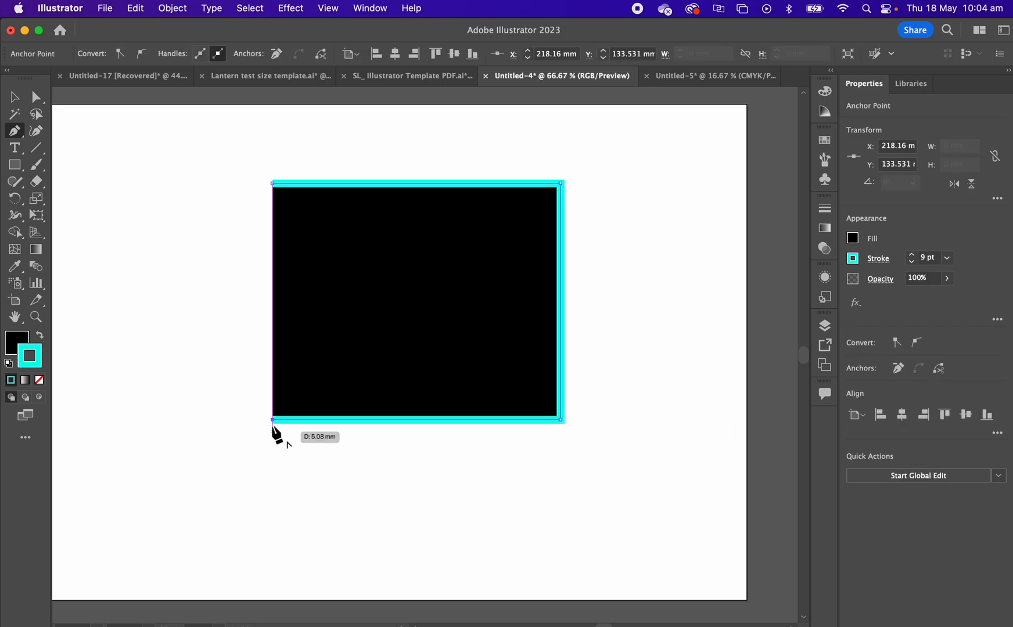
{"action": "left_click", "coordinate": [273, 185]}
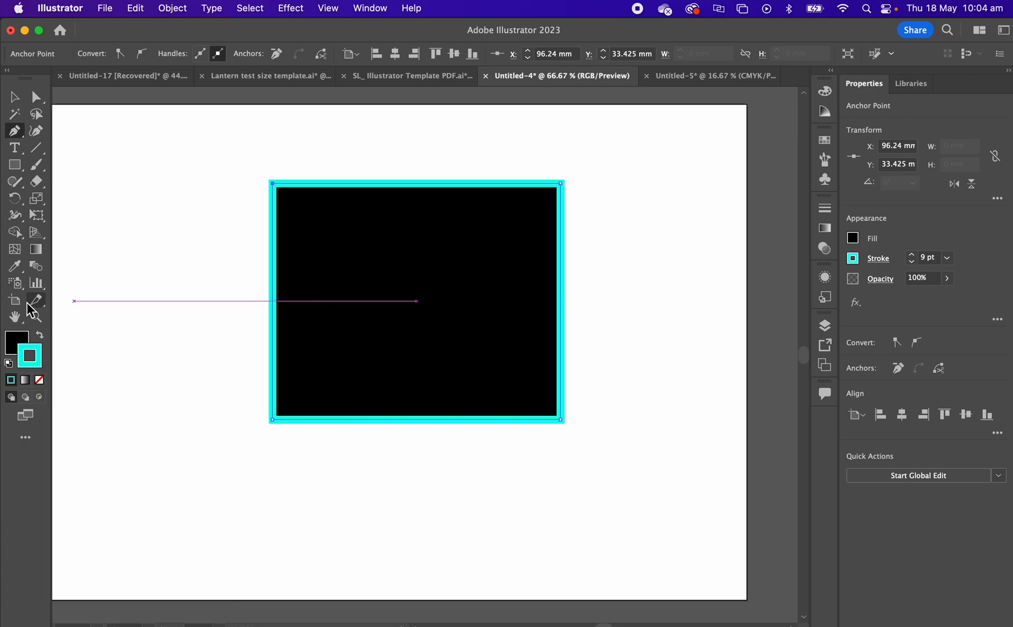
Choose magenta FF00FF as the rectangle's fill colour in the Color Picker.
{"action": "left_click", "coordinate": [23, 343]}
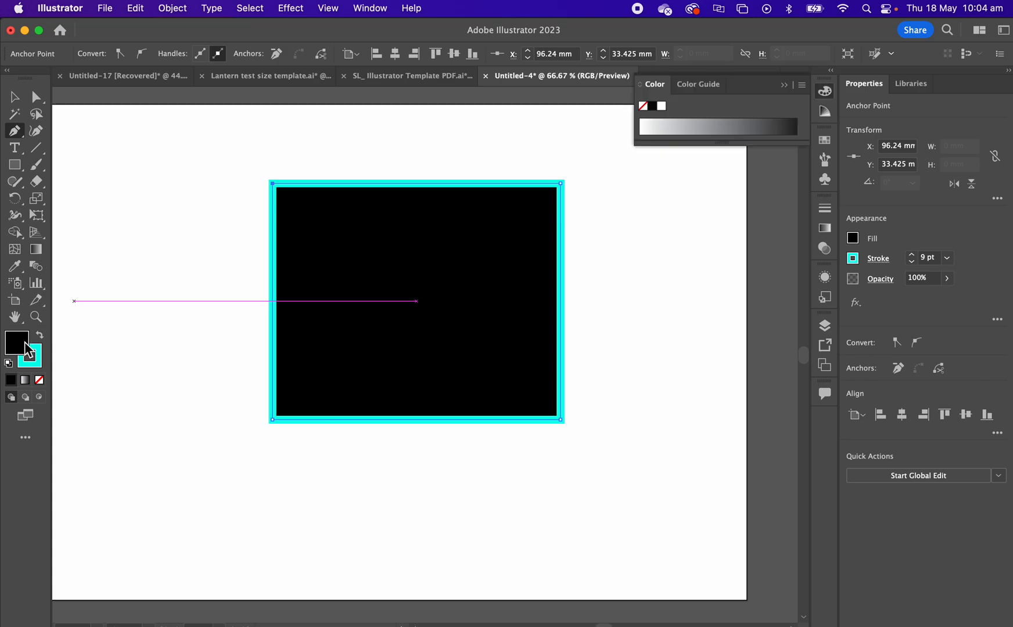
{"action": "double_click", "coordinate": [26, 349]}
{"action": "left_click_drag", "start_coordinate": [426, 317], "coordinate": [500, 238]}
{"action": "left_click", "coordinate": [492, 250]}
{"action": "left_click", "coordinate": [650, 241]}
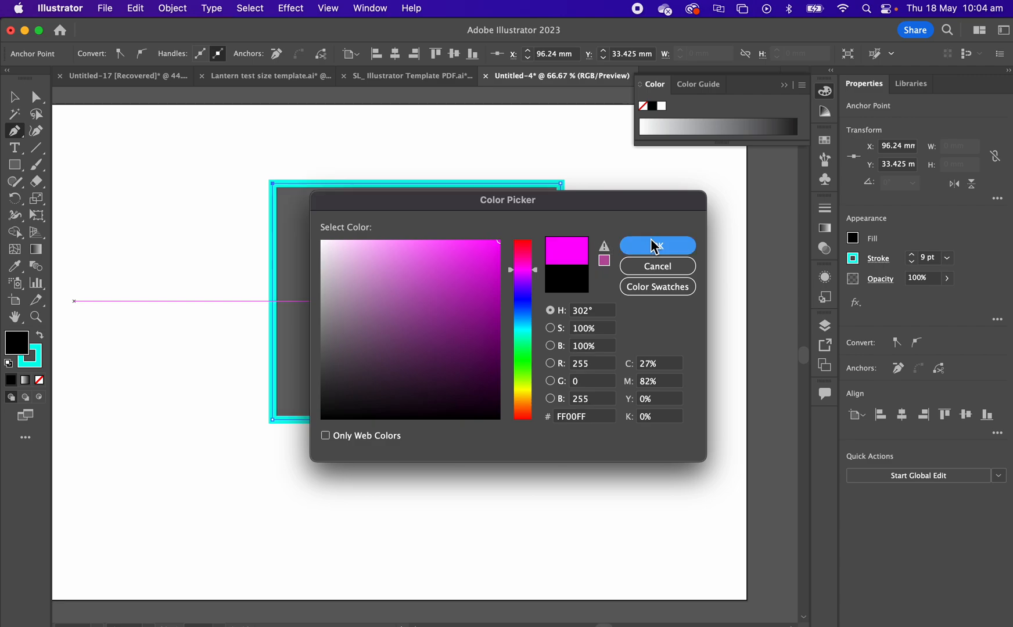
Apply the red swatch to the rectangle's fill and the dark green swatch to its stroke.
{"action": "left_click", "coordinate": [825, 139]}
{"action": "left_click", "coordinate": [688, 178]}
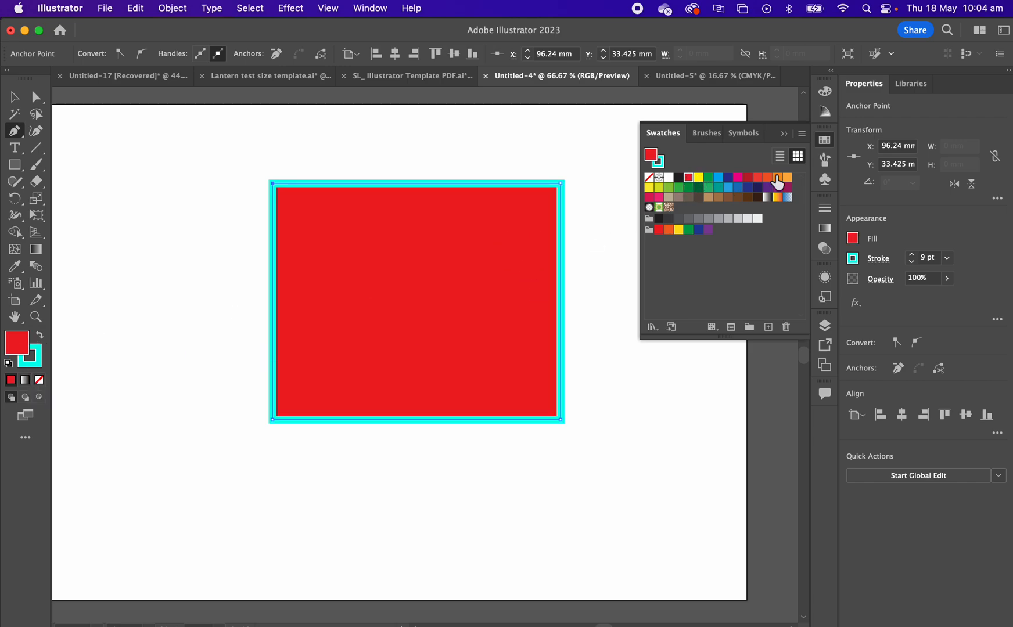
{"action": "left_click", "coordinate": [36, 366]}
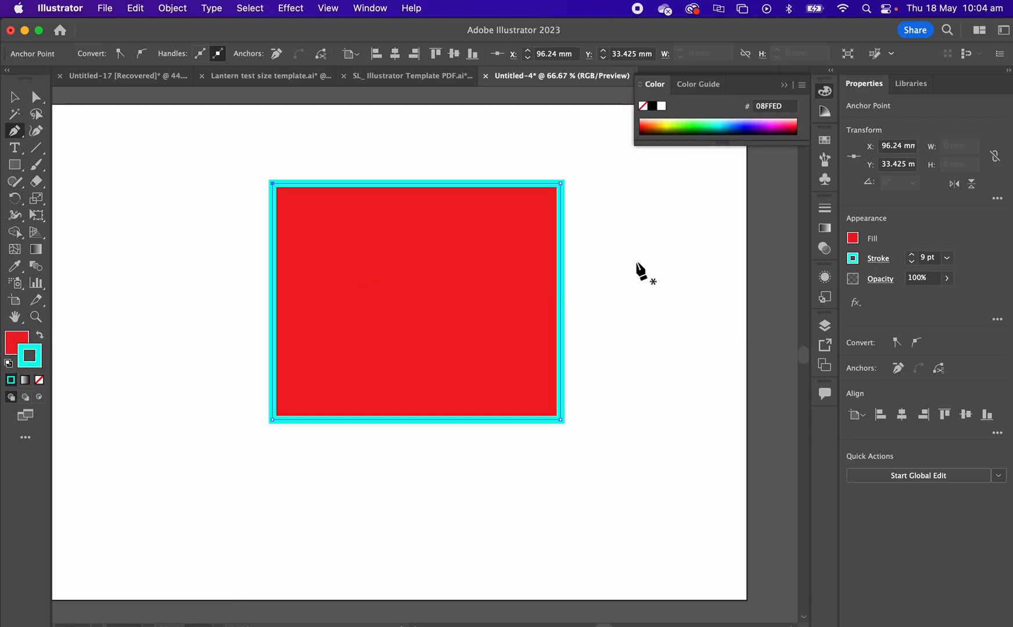
{"action": "left_click", "coordinate": [825, 140]}
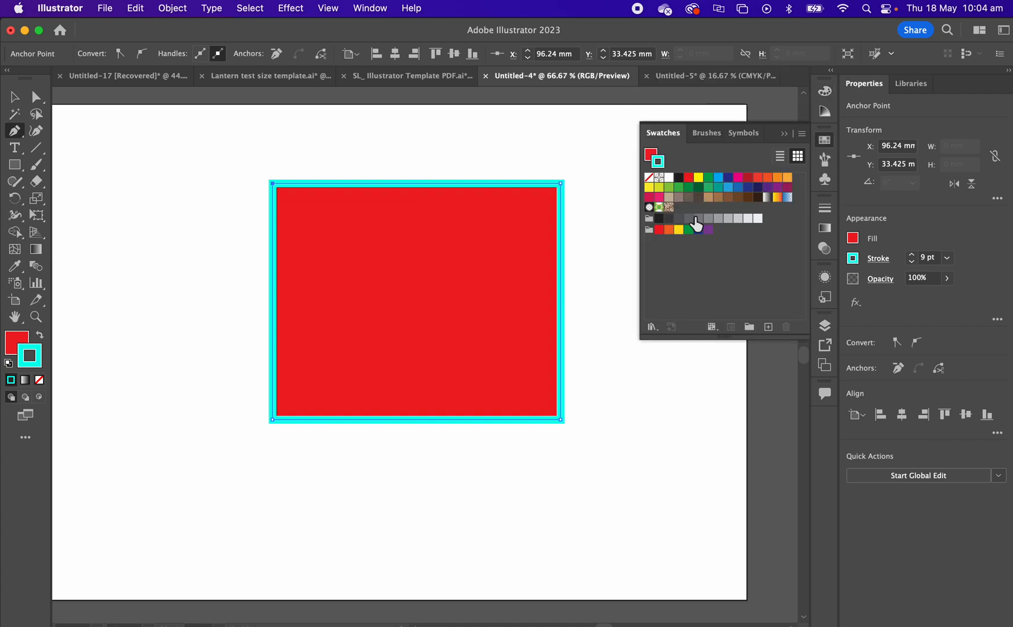
{"action": "left_click", "coordinate": [697, 187]}
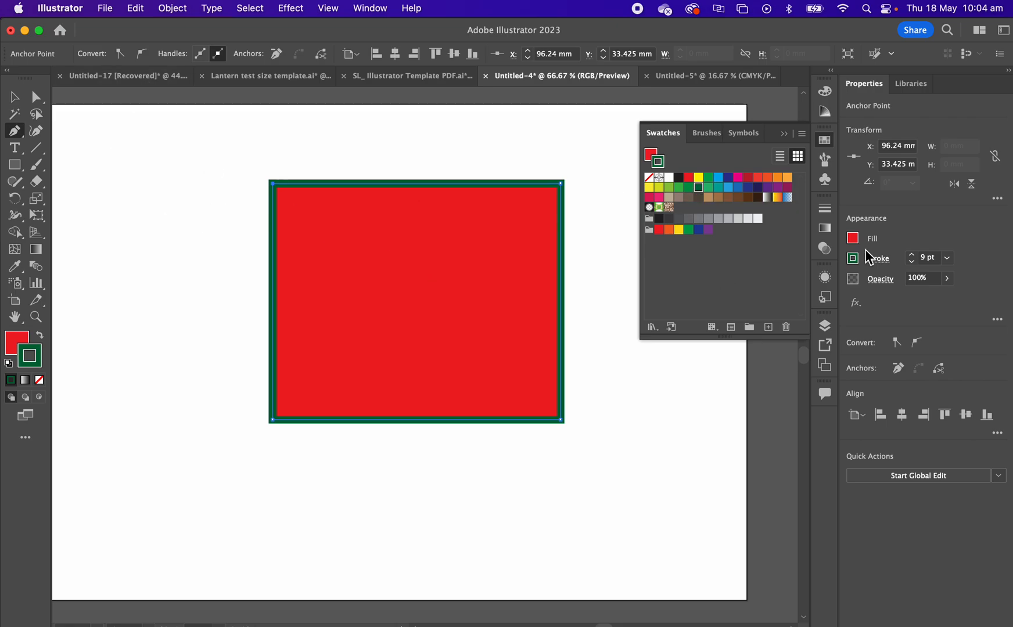
Increase the rectangle's stroke weight to 26 pt.
{"action": "left_click", "coordinate": [824, 208]}
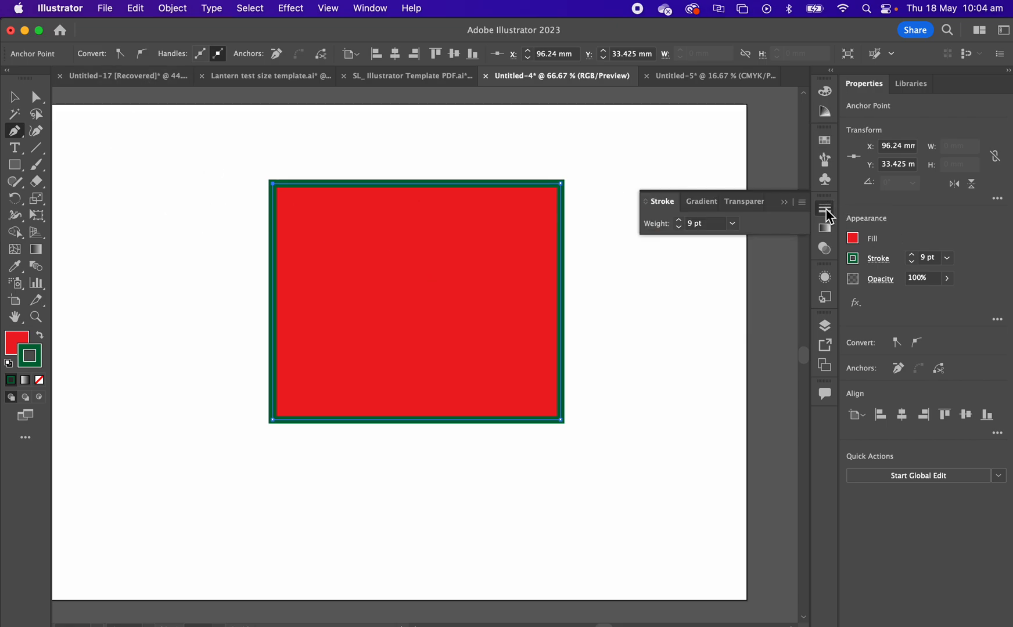
{"action": "left_click", "coordinate": [679, 220]}
{"action": "left_click", "coordinate": [679, 220]}
{"action": "left_click", "coordinate": [679, 221]}
{"action": "left_click", "coordinate": [679, 220]}
{"action": "left_click", "coordinate": [679, 220]}
{"action": "left_click", "coordinate": [678, 220]}
{"action": "left_click", "coordinate": [679, 220]}
{"action": "left_click", "coordinate": [679, 220]}
{"action": "left_click", "coordinate": [679, 220]}
{"action": "left_click", "coordinate": [679, 220]}
{"action": "left_click", "coordinate": [679, 220]}
{"action": "left_click", "coordinate": [678, 220]}
{"action": "left_click", "coordinate": [679, 220]}
{"action": "left_click", "coordinate": [679, 220]}
{"action": "left_click", "coordinate": [678, 220]}
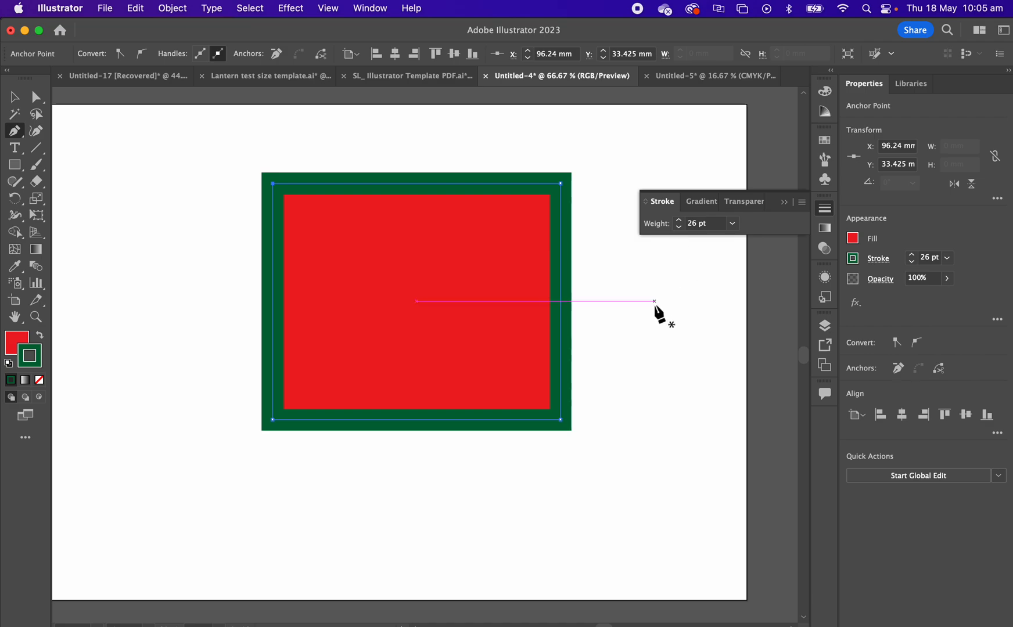
{"action": "left_click", "coordinate": [783, 202]}
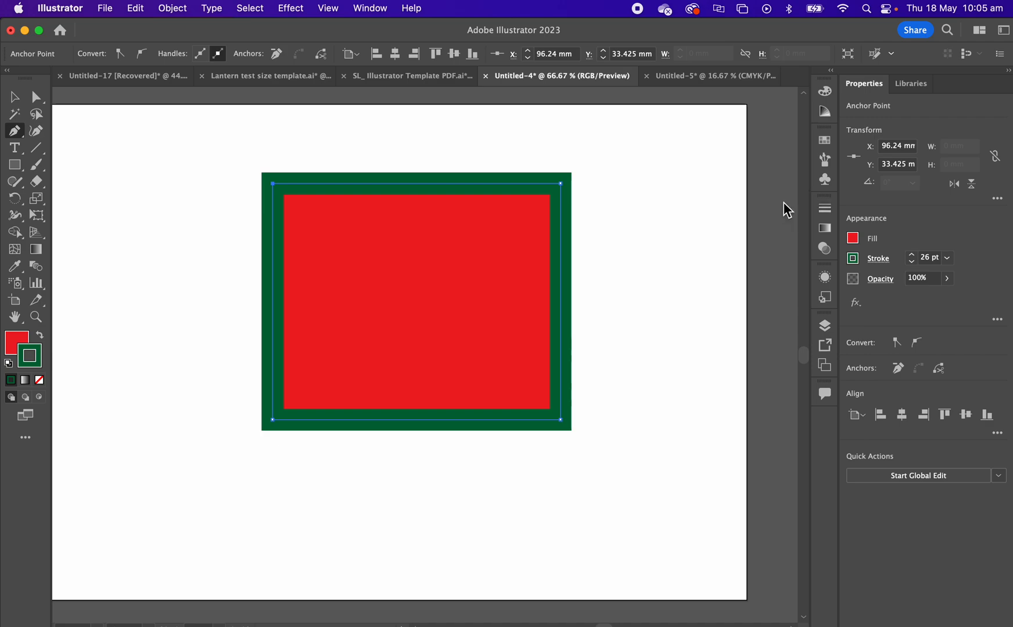
Show the full stroke options and give the rectangle's stroke round-join corners.
{"action": "left_click", "coordinate": [819, 209]}
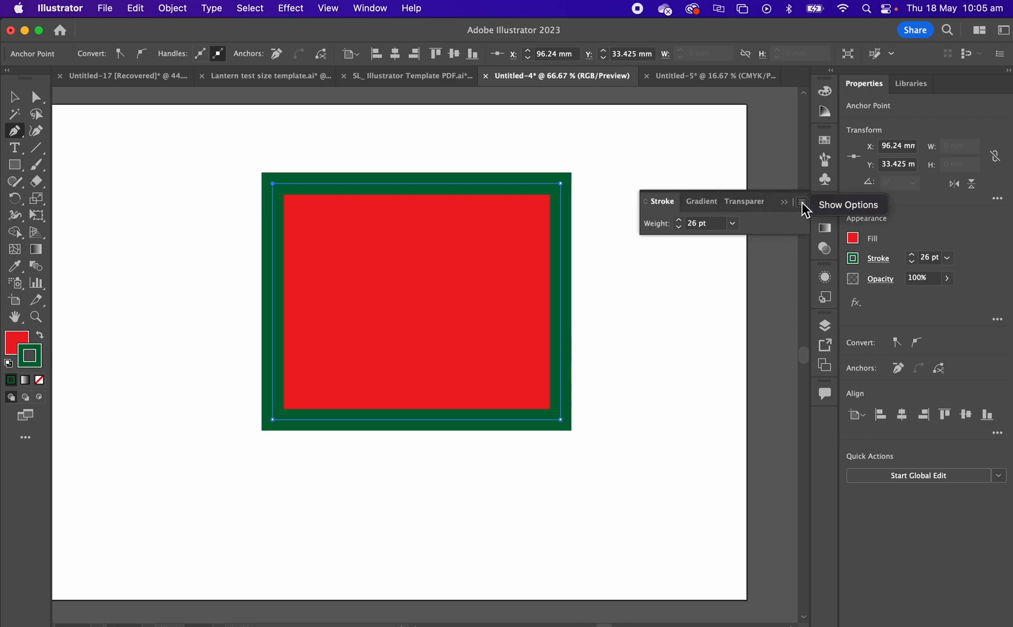
{"action": "left_click", "coordinate": [802, 203]}
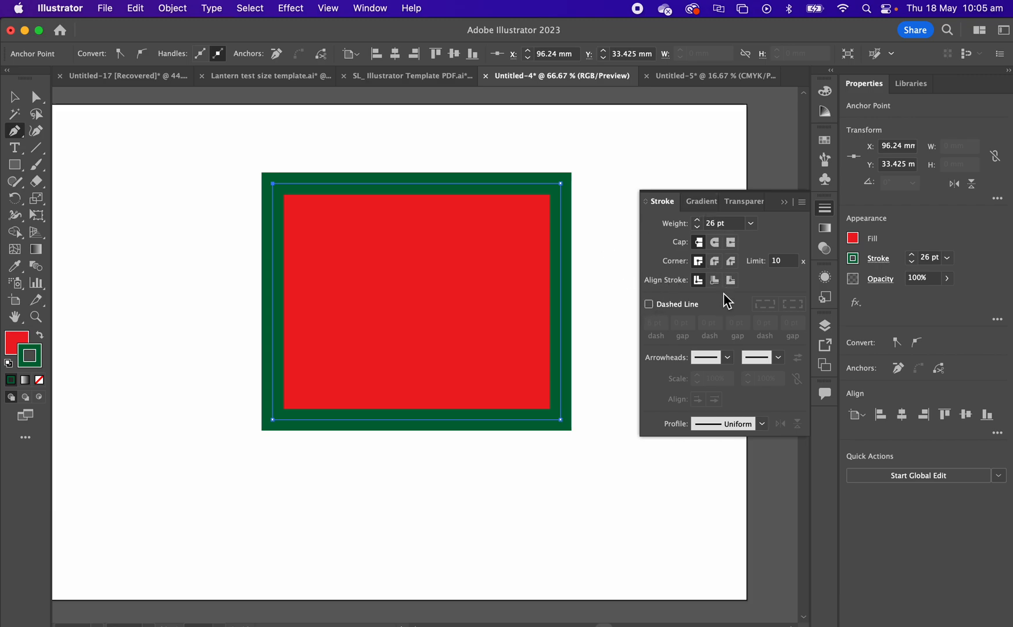
{"action": "left_click", "coordinate": [714, 261]}
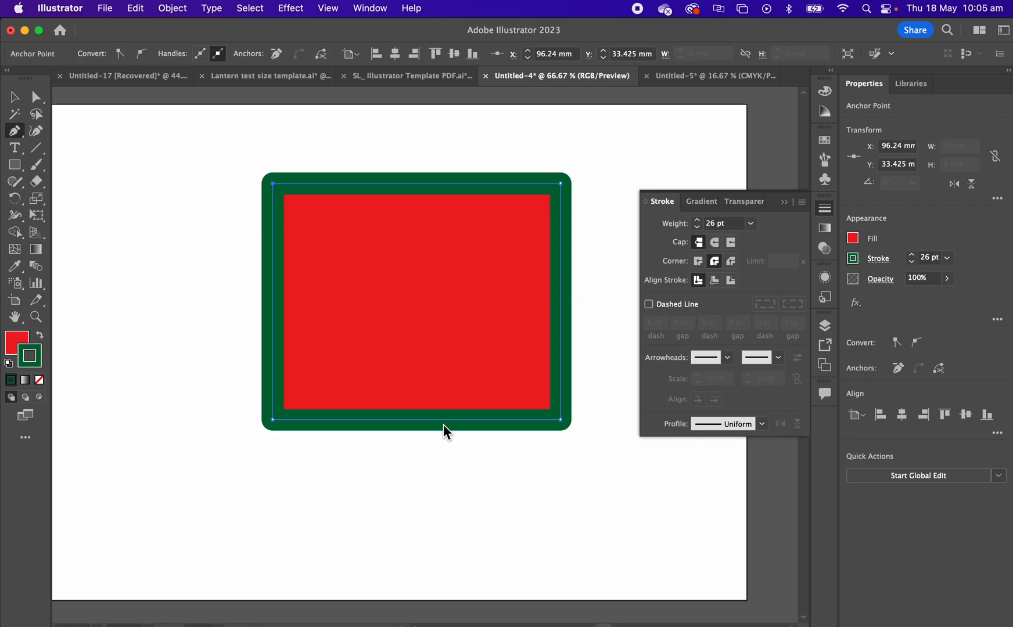
Turn the rectangle's stroke into a dashed line and set its first gap to 12 pt.
{"action": "left_click", "coordinate": [648, 305]}
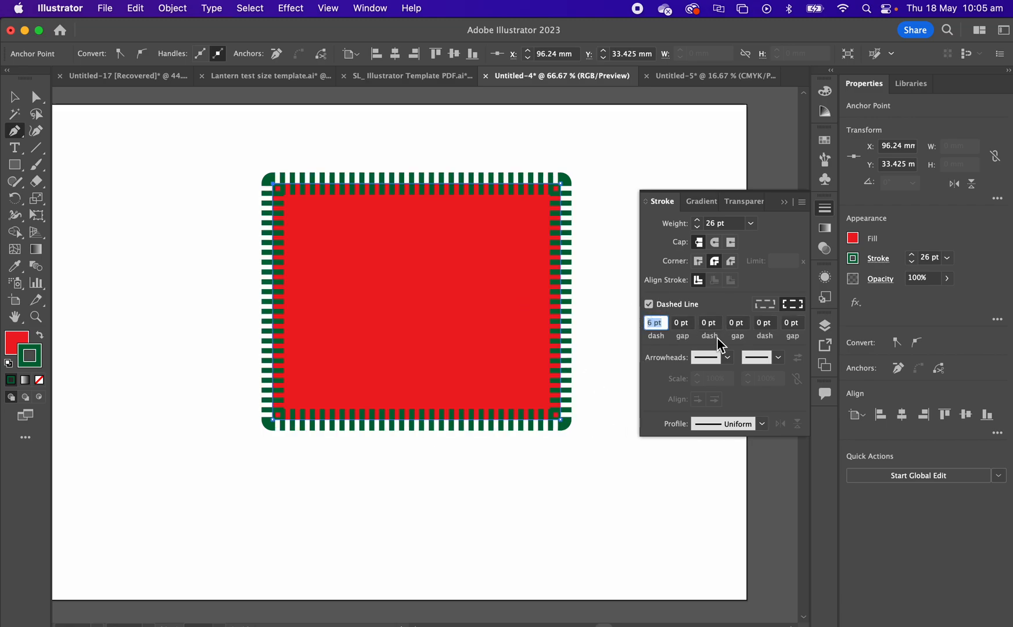
{"action": "left_click", "coordinate": [653, 325]}
{"action": "left_click", "coordinate": [683, 323]}
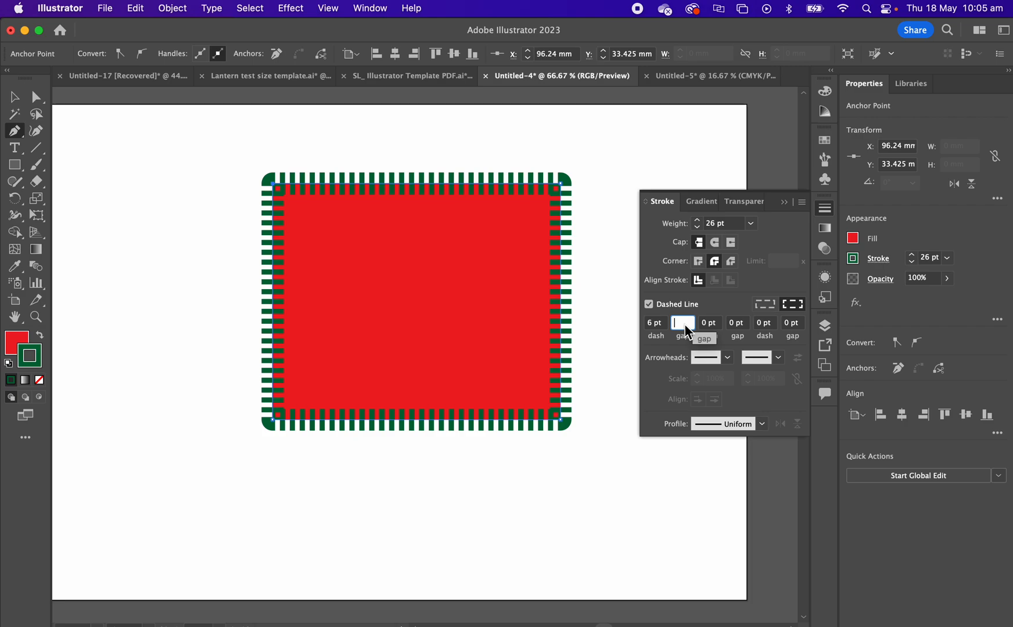
{"action": "type", "text": "12"}
{"action": "key", "text": "Return"}
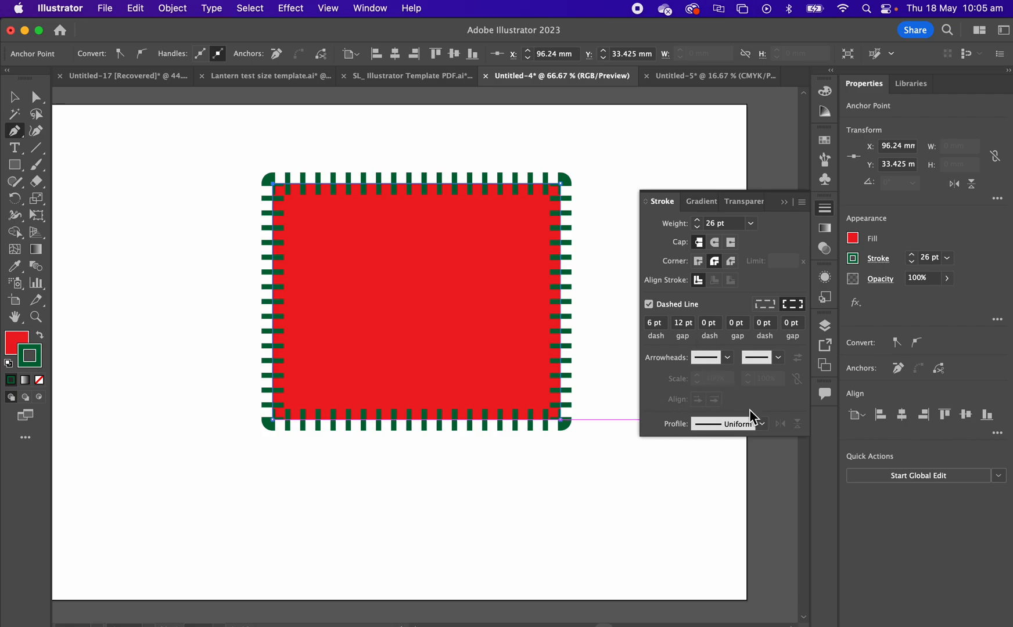
{"action": "left_click", "coordinate": [762, 424]}
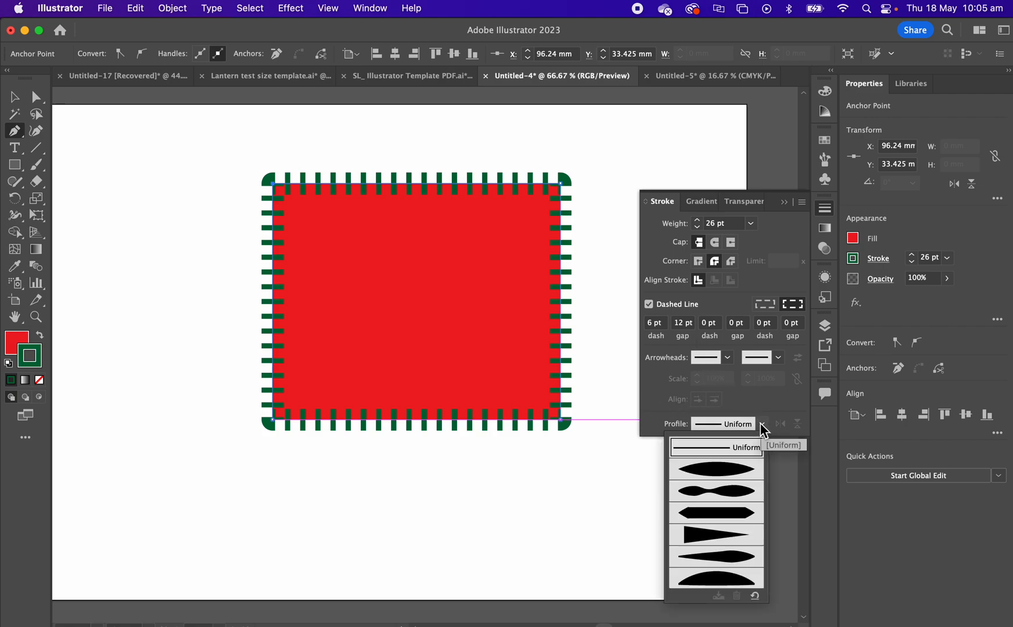
{"action": "left_click", "coordinate": [414, 523]}
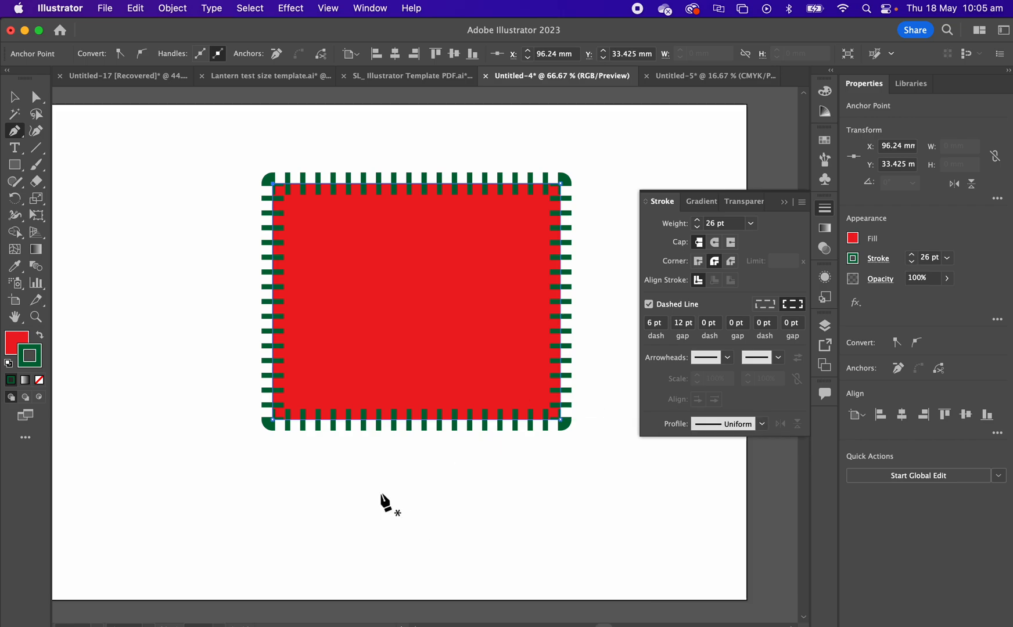
Select the whole rectangle and delete it from the artboard.
{"action": "left_click", "coordinate": [14, 97]}
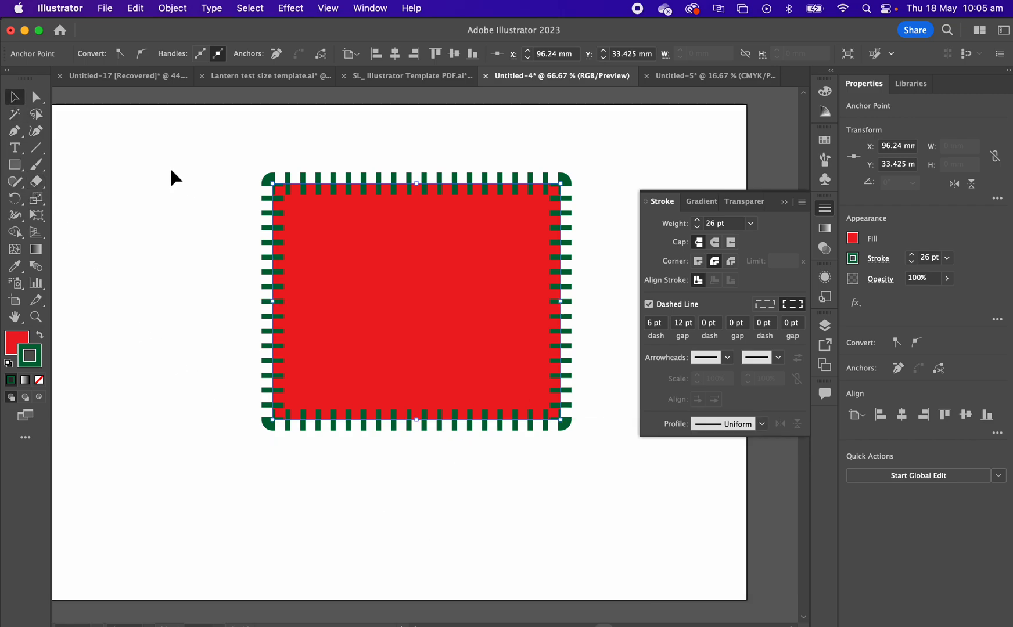
{"action": "left_click", "coordinate": [253, 157]}
{"action": "left_click_drag", "start_coordinate": [220, 136], "coordinate": [610, 460]}
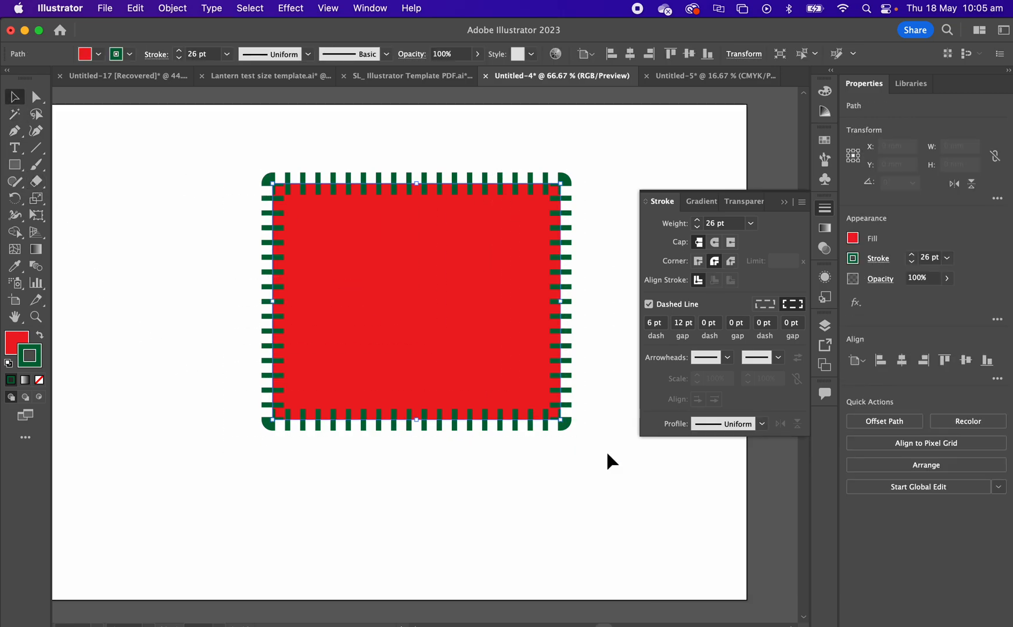
{"action": "key", "text": "Delete"}
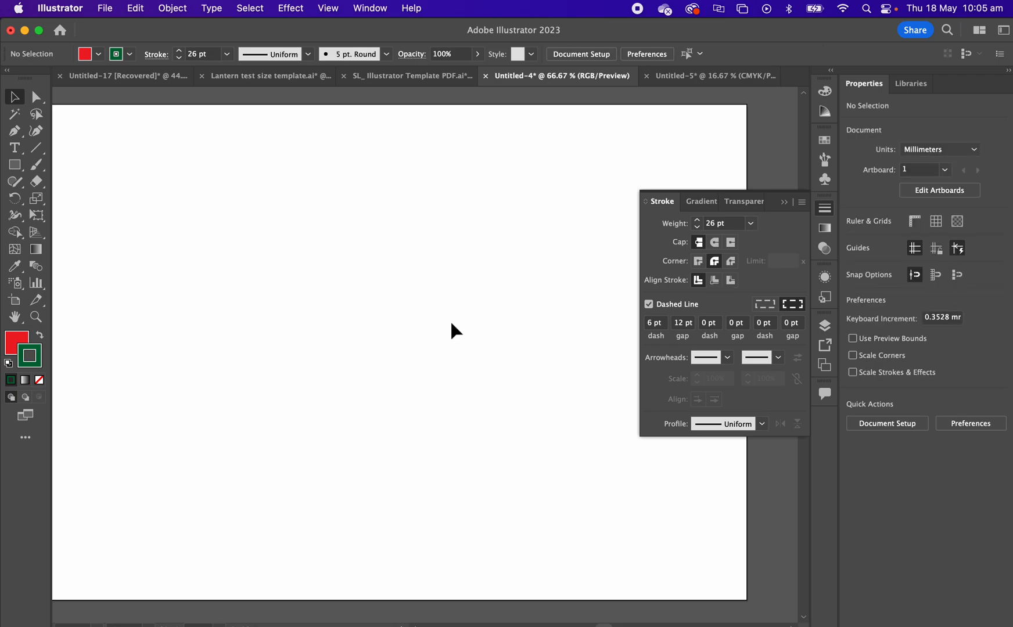
Draw a closed curved, egg-like shape about 61 mm wide and 89 mm high with the Pen tool, and turn off its dashed line.
{"action": "left_click", "coordinate": [14, 134]}
{"action": "left_click", "coordinate": [312, 218]}
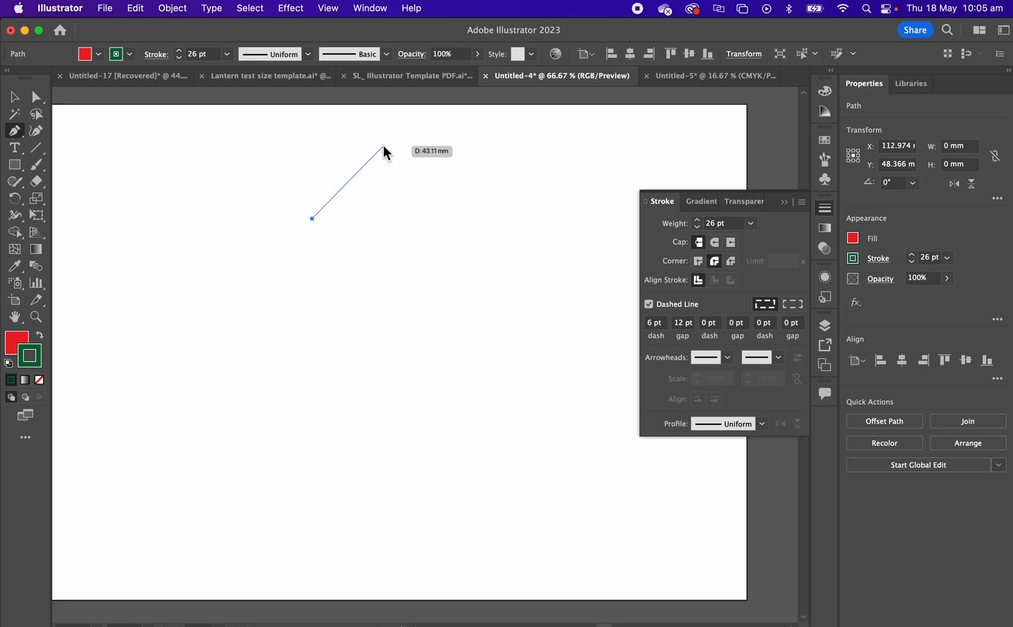
{"action": "left_click_drag", "start_coordinate": [385, 146], "coordinate": [456, 147]}
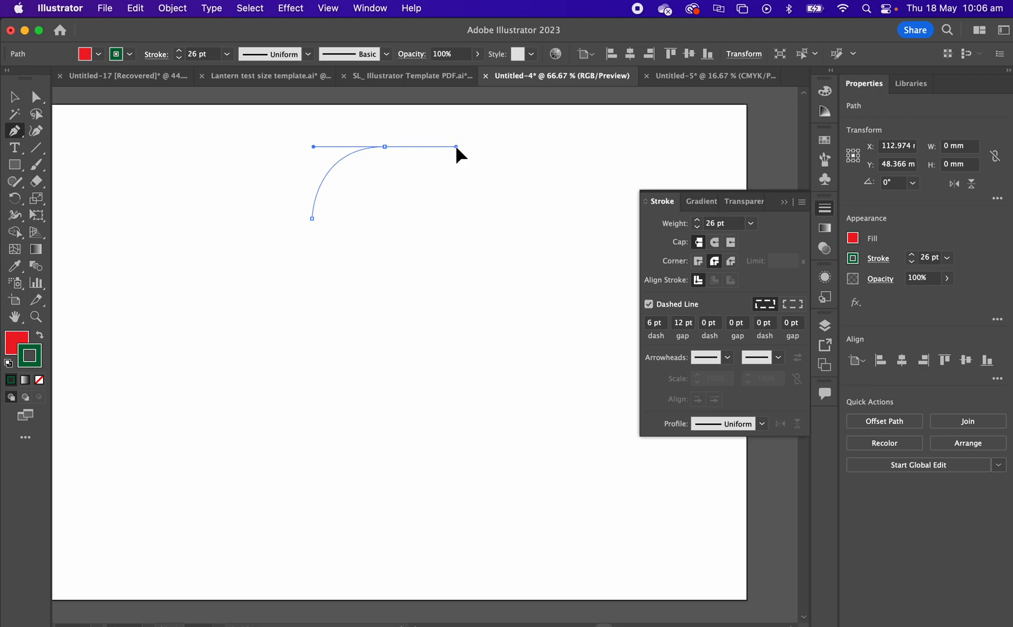
{"action": "left_click_drag", "start_coordinate": [456, 148], "coordinate": [455, 148]}
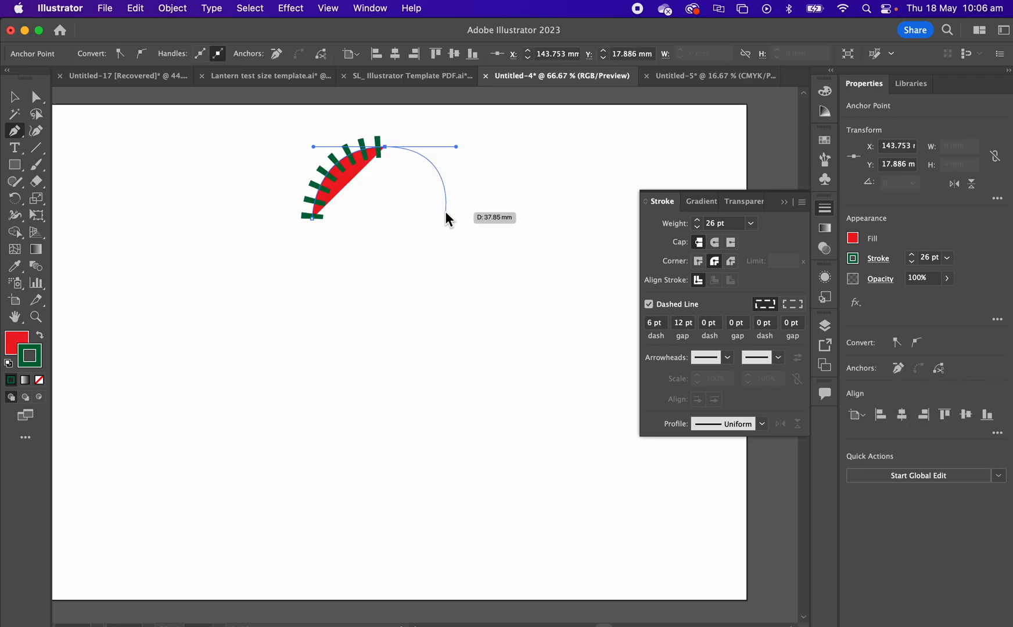
{"action": "left_click_drag", "start_coordinate": [454, 213], "coordinate": [454, 244]}
{"action": "left_click_drag", "start_coordinate": [390, 356], "coordinate": [313, 357]}
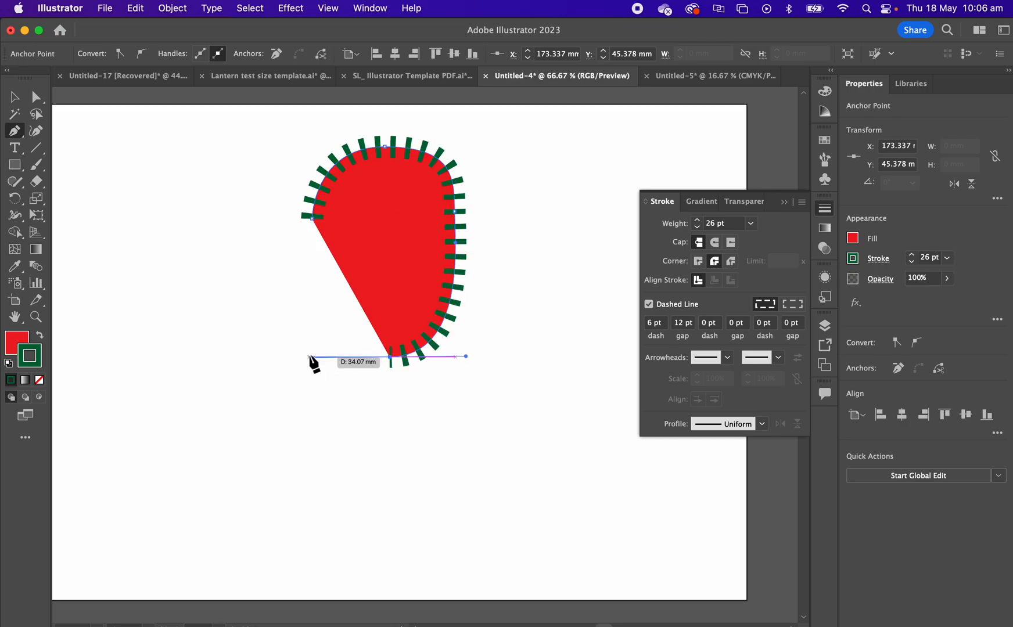
{"action": "left_click_drag", "start_coordinate": [312, 219], "coordinate": [309, 180]}
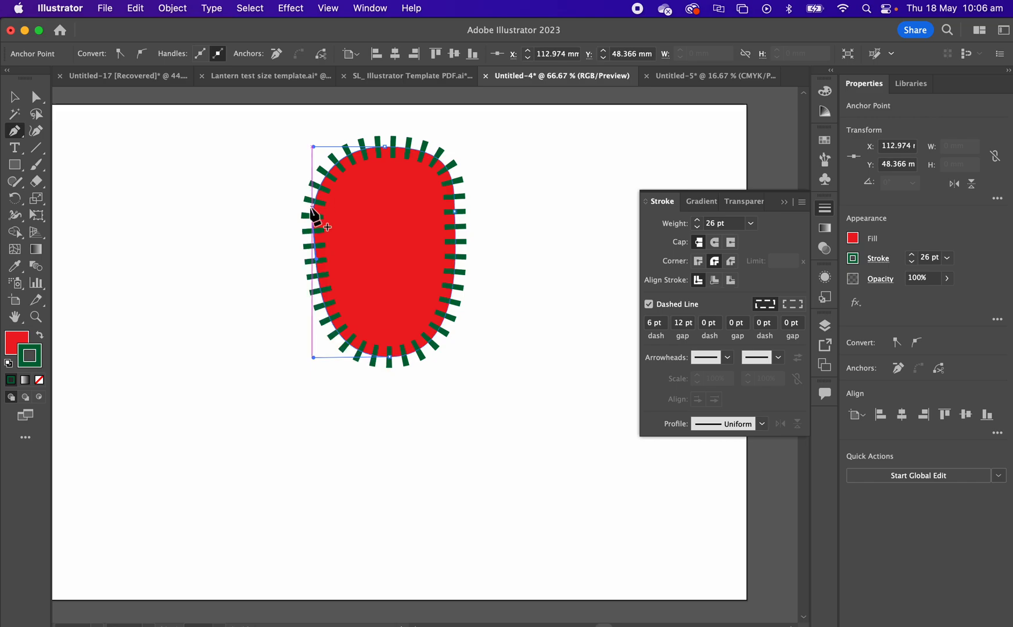
{"action": "left_click", "coordinate": [648, 305]}
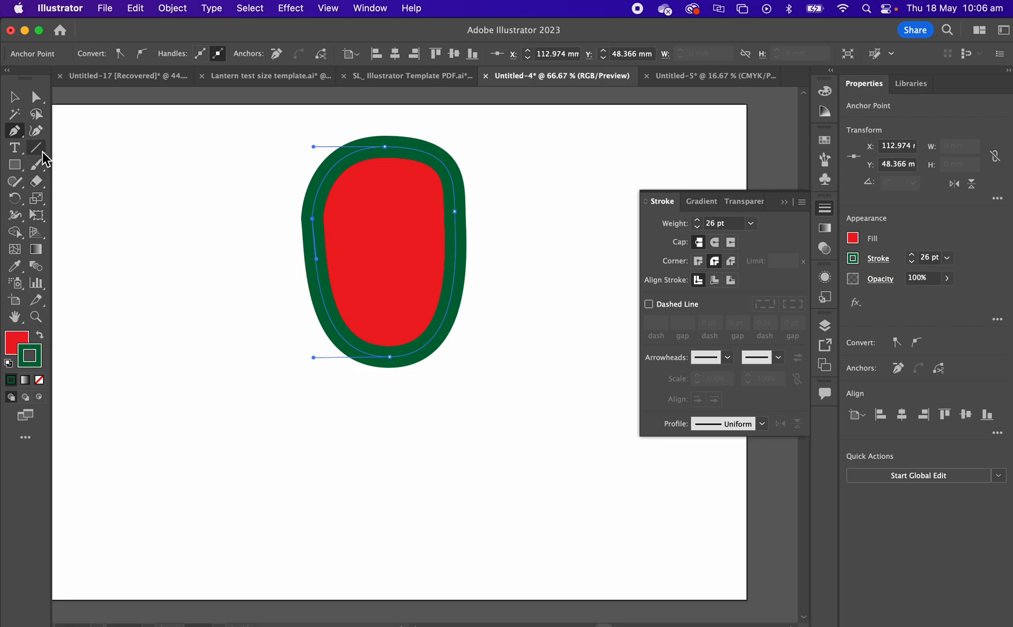
Add an anchor point on the upper-left curve of the egg-like shape with the Add Anchor Point tool.
{"action": "left_click", "coordinate": [38, 135]}
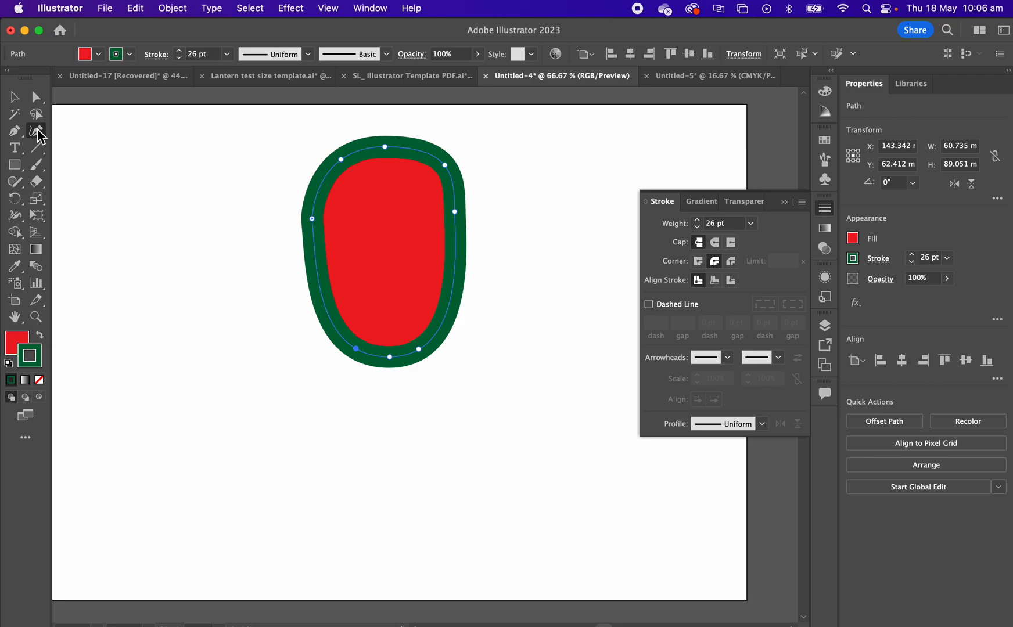
{"action": "left_click", "coordinate": [25, 135]}
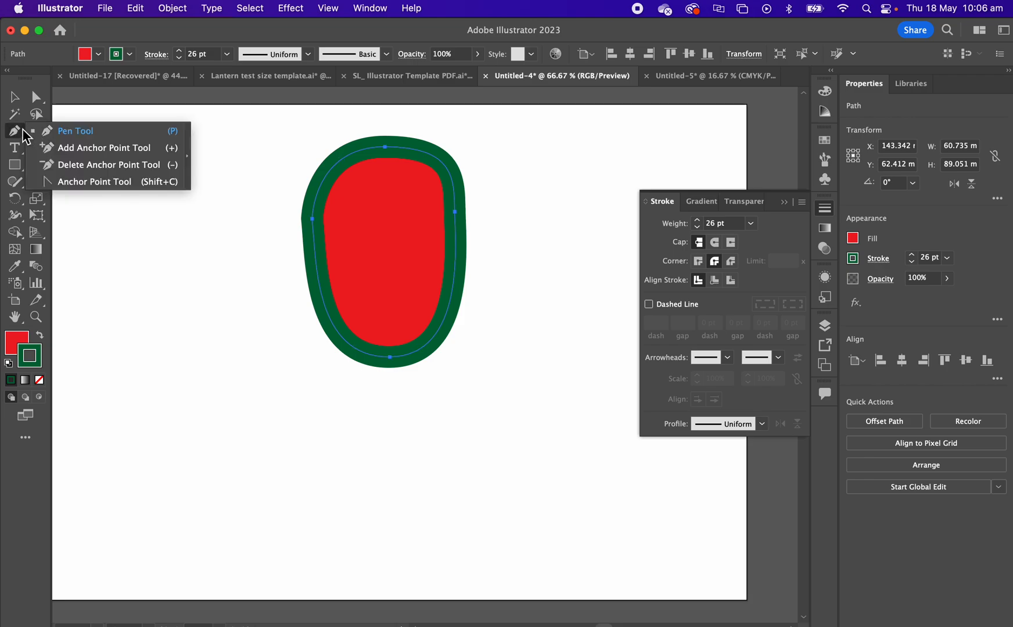
{"action": "left_click", "coordinate": [89, 152]}
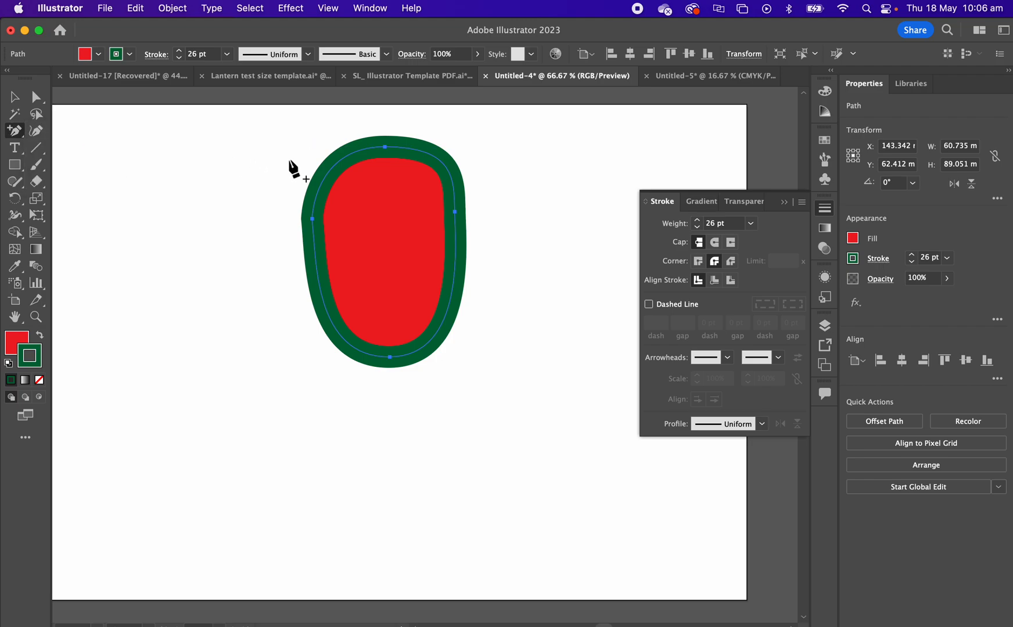
{"action": "left_click", "coordinate": [338, 165]}
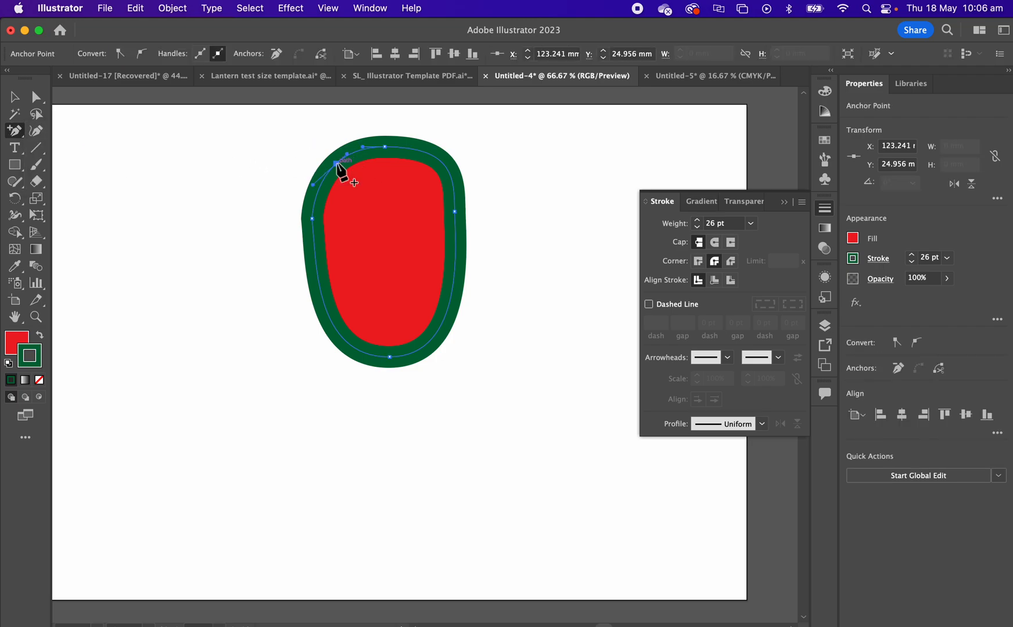
Add anchor points on the left side and lower-right curve of the egg-like shape, and pull its upper-left anchor point outward.
{"action": "left_click", "coordinate": [317, 275]}
{"action": "left_click", "coordinate": [450, 300]}
{"action": "left_click", "coordinate": [37, 99]}
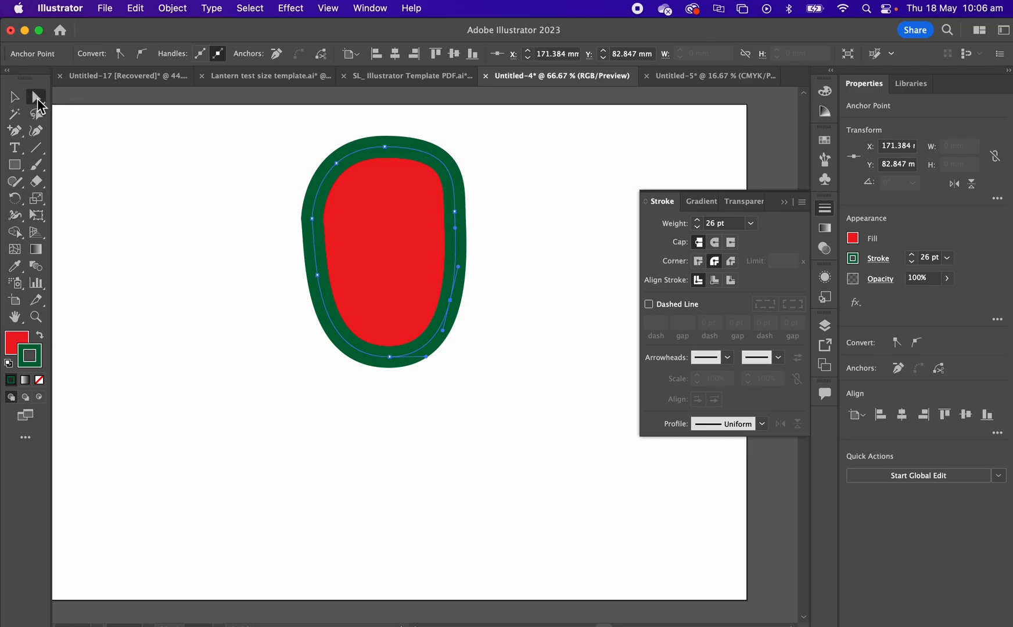
{"action": "left_click", "coordinate": [284, 347]}
{"action": "left_click", "coordinate": [321, 189]}
{"action": "left_click_drag", "start_coordinate": [336, 164], "coordinate": [298, 151]}
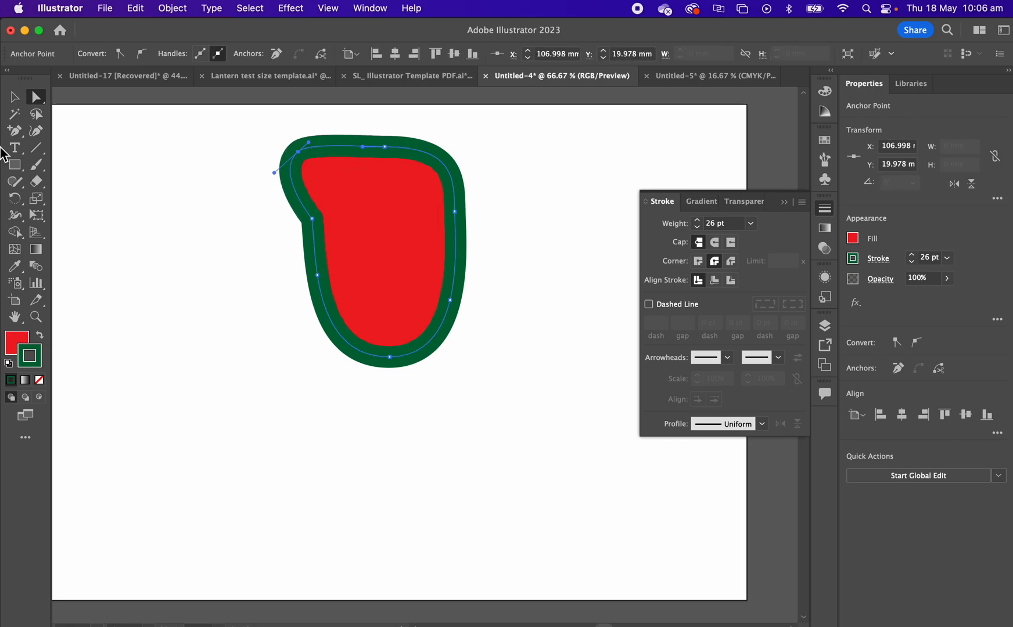
Draw a closed, downward-pointing triangle about 140 mm wide and 49 mm high below the egg-like shape with the Pen tool.
{"action": "left_click", "coordinate": [14, 131]}
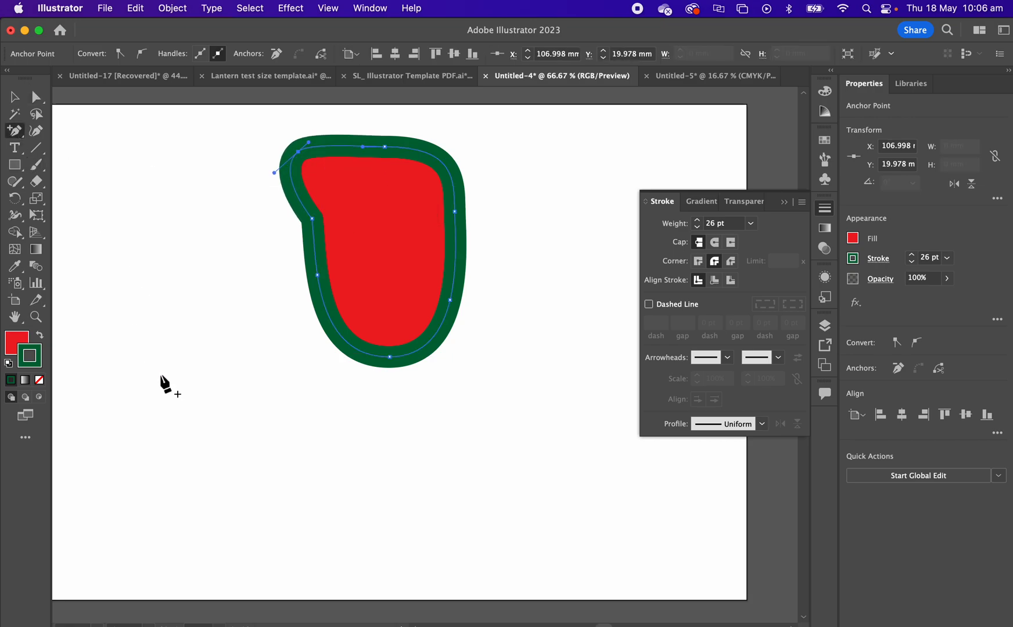
{"action": "left_click", "coordinate": [18, 133]}
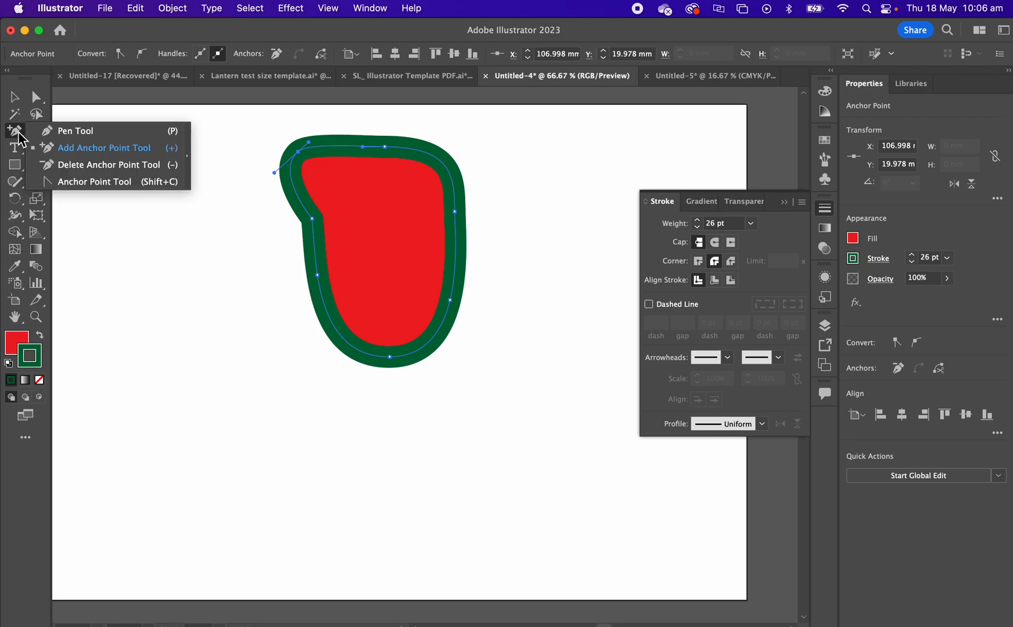
{"action": "left_click", "coordinate": [62, 131]}
{"action": "left_click", "coordinate": [157, 384]}
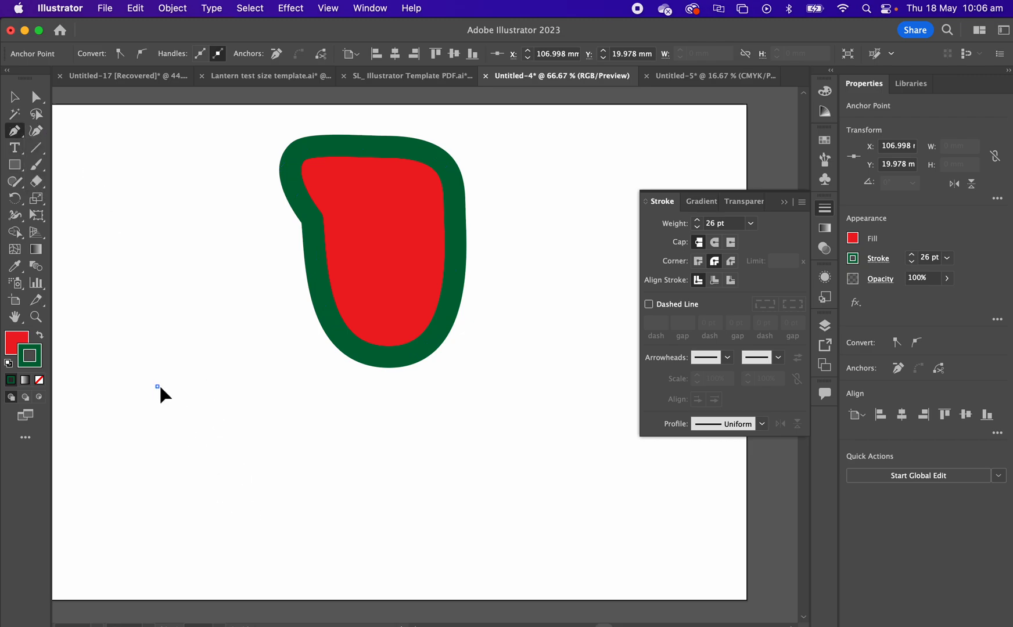
{"action": "left_click", "coordinate": [318, 498]}
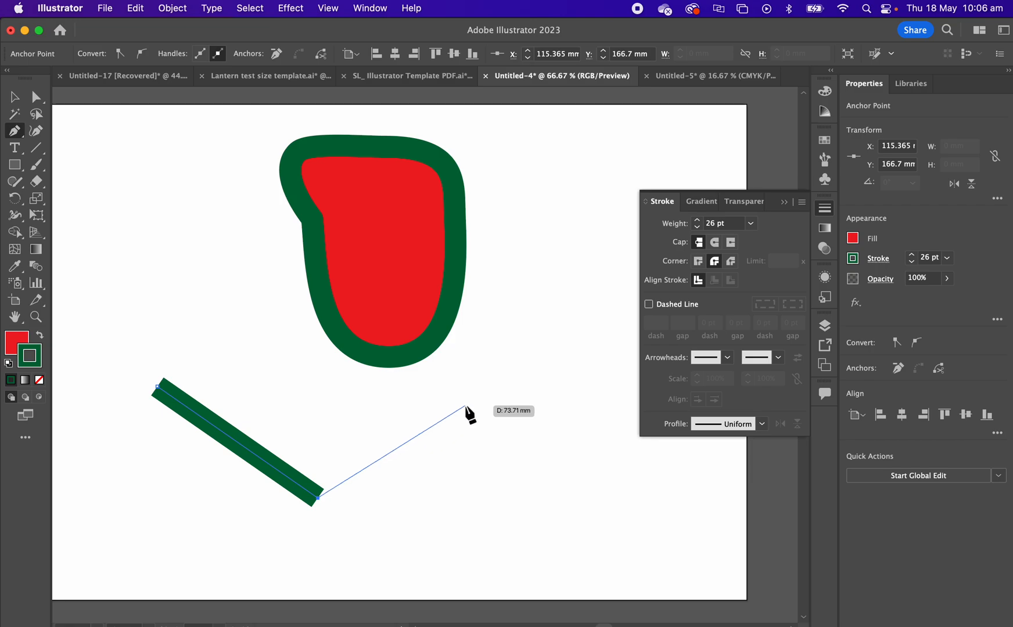
{"action": "left_click", "coordinate": [487, 381]}
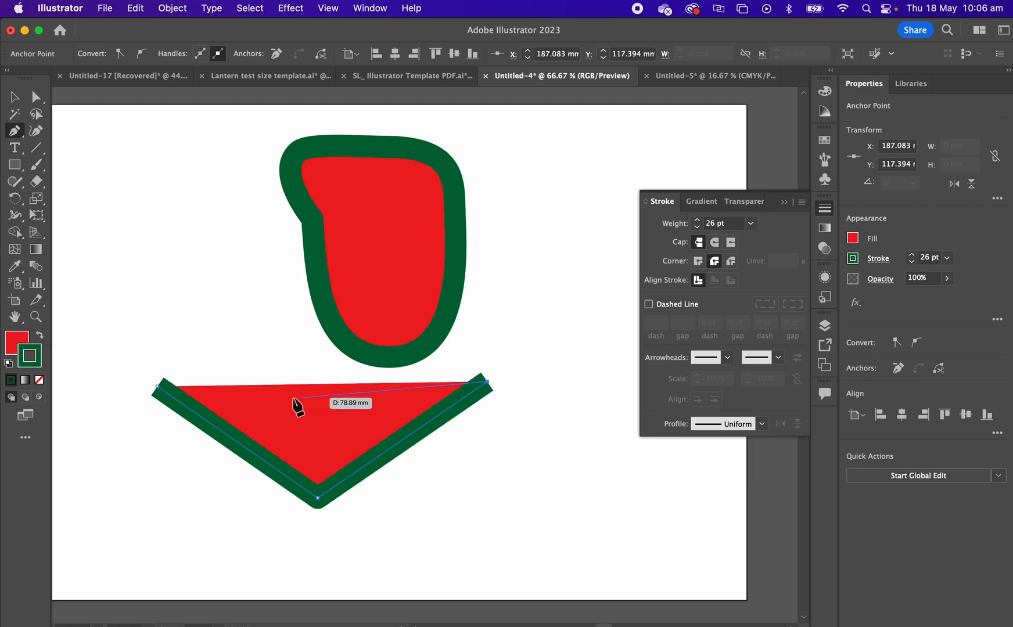
{"action": "left_click", "coordinate": [157, 386]}
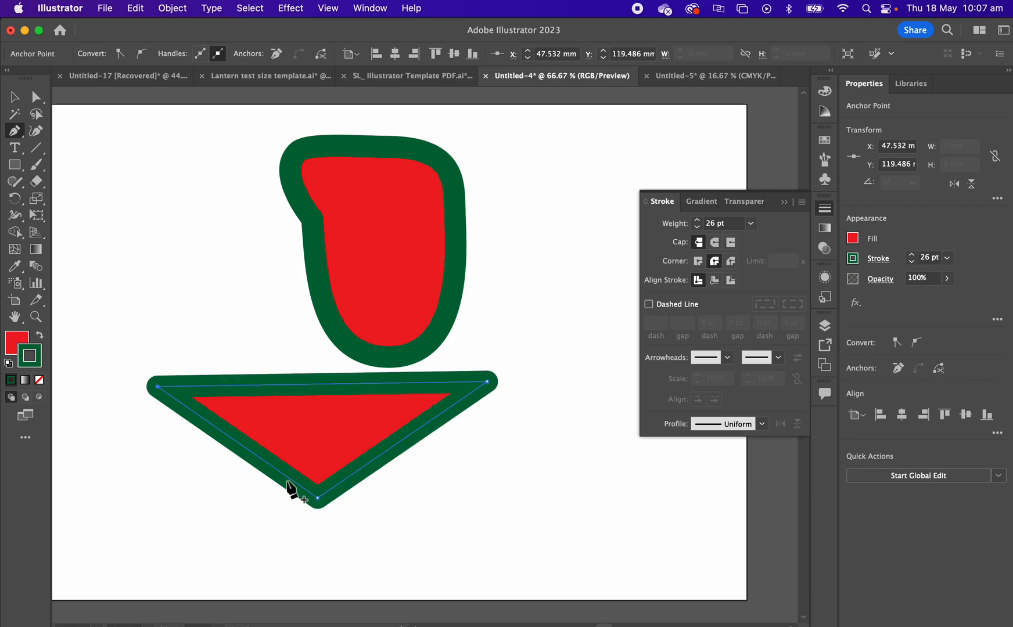
Convert the triangle's bottom corner into a smooth curve with long horizontal handles using the Anchor Point tool.
{"action": "left_click", "coordinate": [14, 131]}
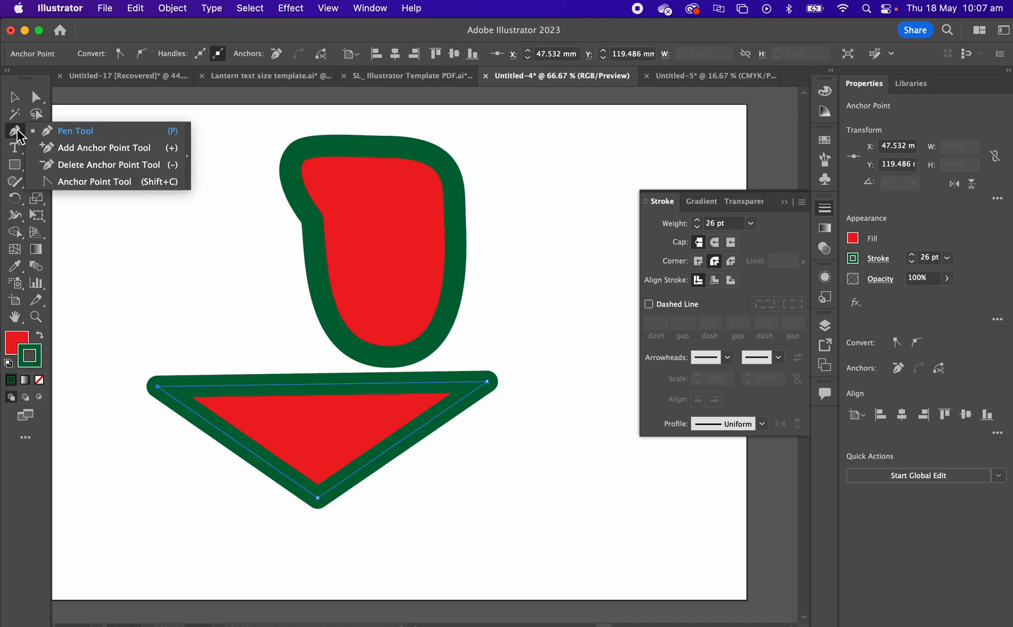
{"action": "left_click", "coordinate": [71, 181]}
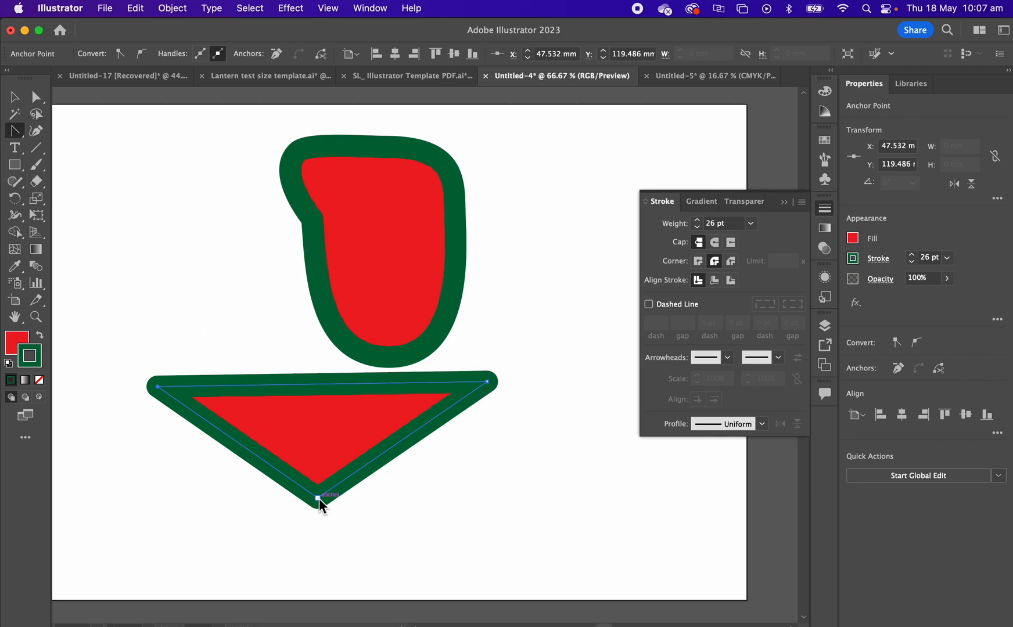
{"action": "left_click_drag", "start_coordinate": [318, 498], "coordinate": [353, 509]}
{"action": "left_click_drag", "start_coordinate": [377, 513], "coordinate": [419, 498]}
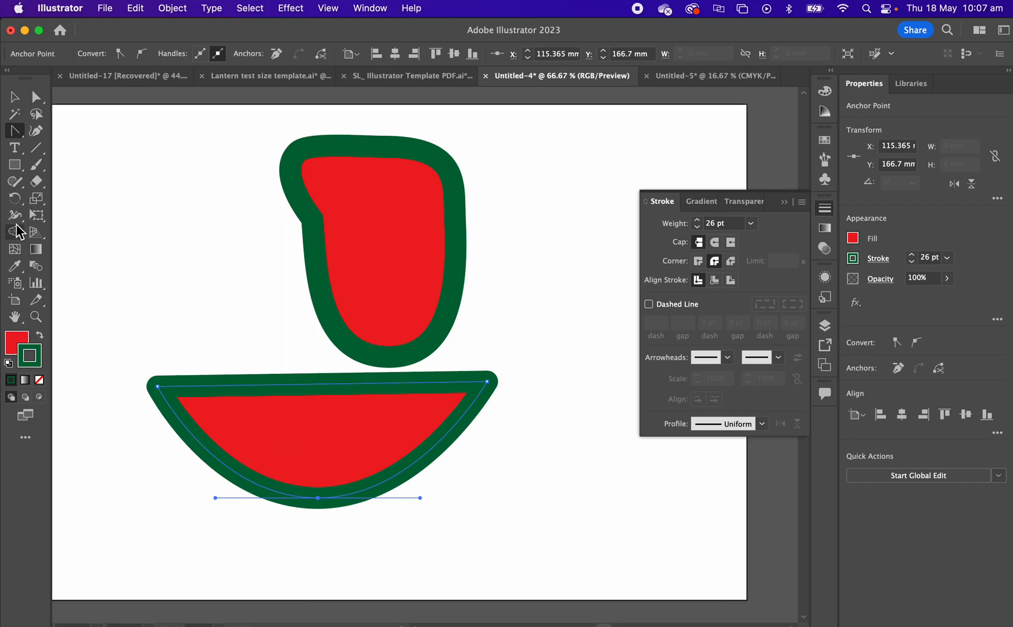
Slightly shorten the right handle of the bowl-like shape's bottom anchor point with the Direct Selection tool, and select the shape's path.
{"action": "left_click", "coordinate": [36, 96]}
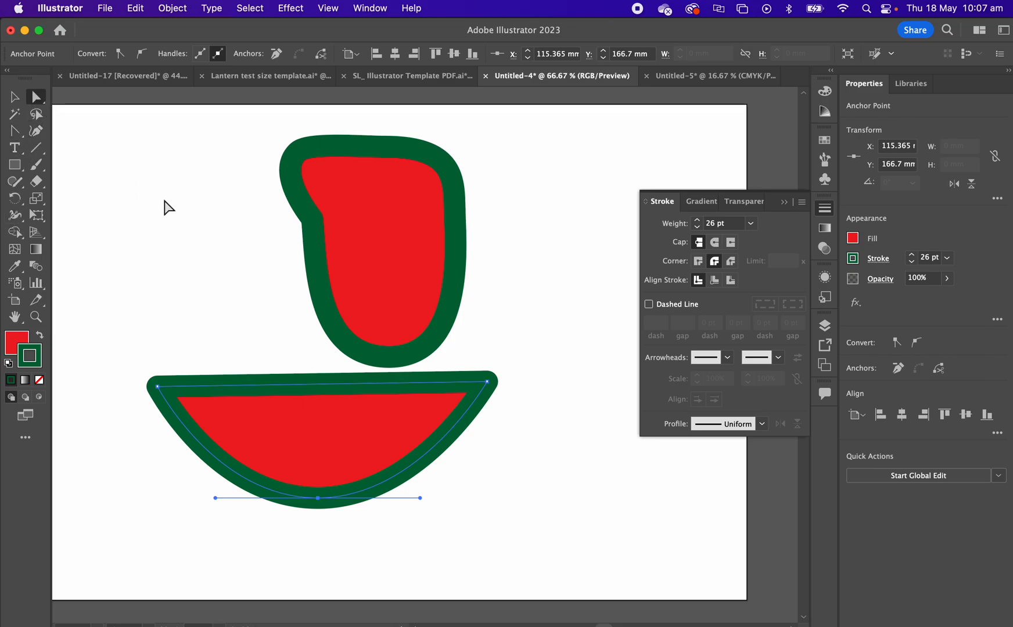
{"action": "left_click", "coordinate": [277, 364]}
{"action": "left_click", "coordinate": [319, 499]}
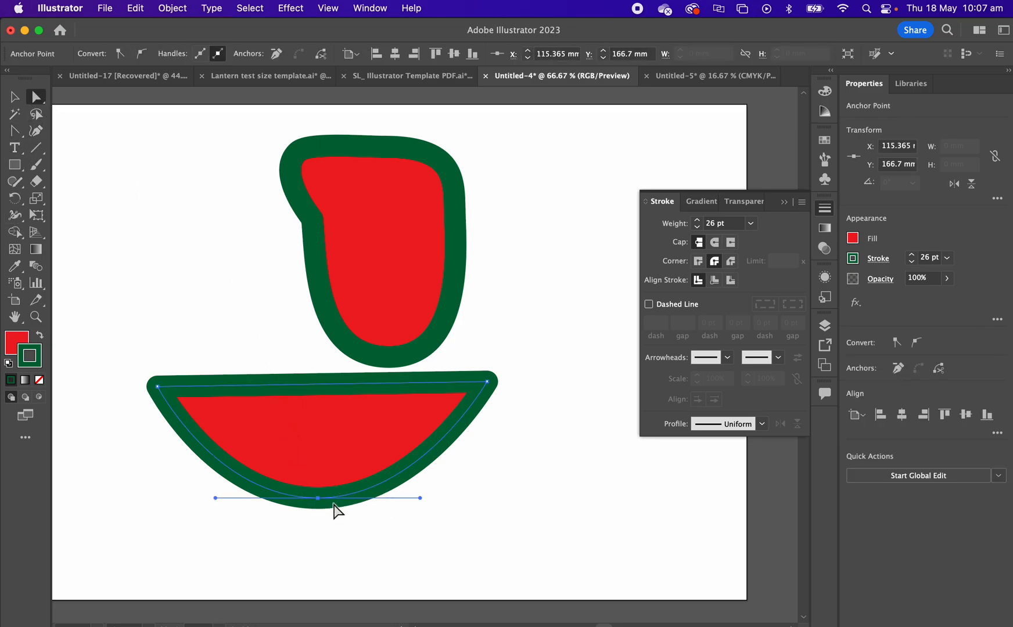
{"action": "mouse_move", "coordinate": [419, 498]}
{"action": "left_mouse_down"}
{"action": "mouse_move", "coordinate": [489, 481]}
{"action": "mouse_move", "coordinate": [416, 498]}
{"action": "left_mouse_up"}
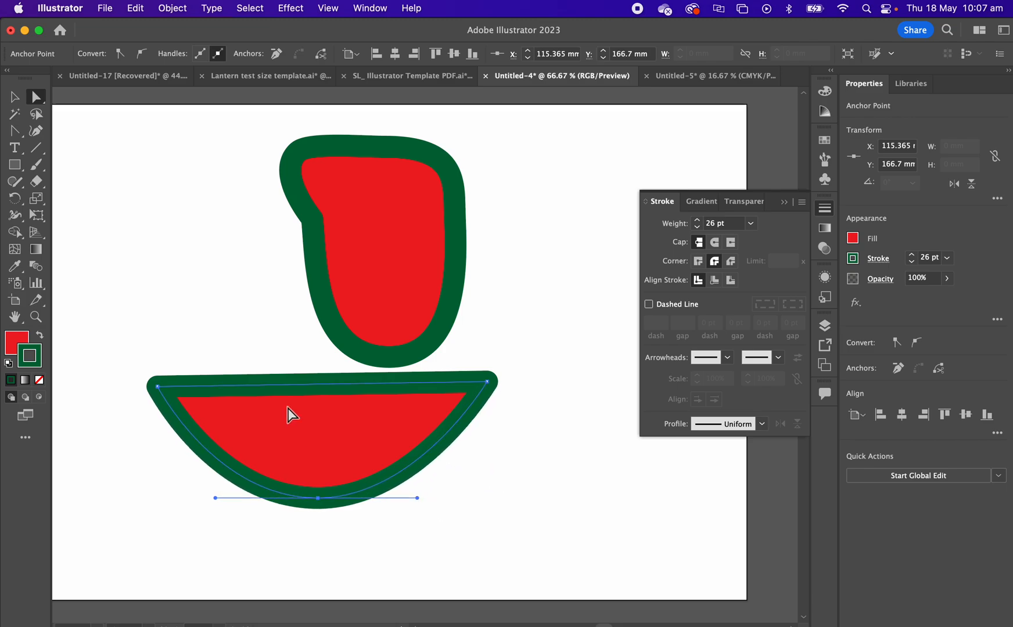
{"action": "left_click", "coordinate": [217, 317]}
{"action": "left_click", "coordinate": [219, 389]}
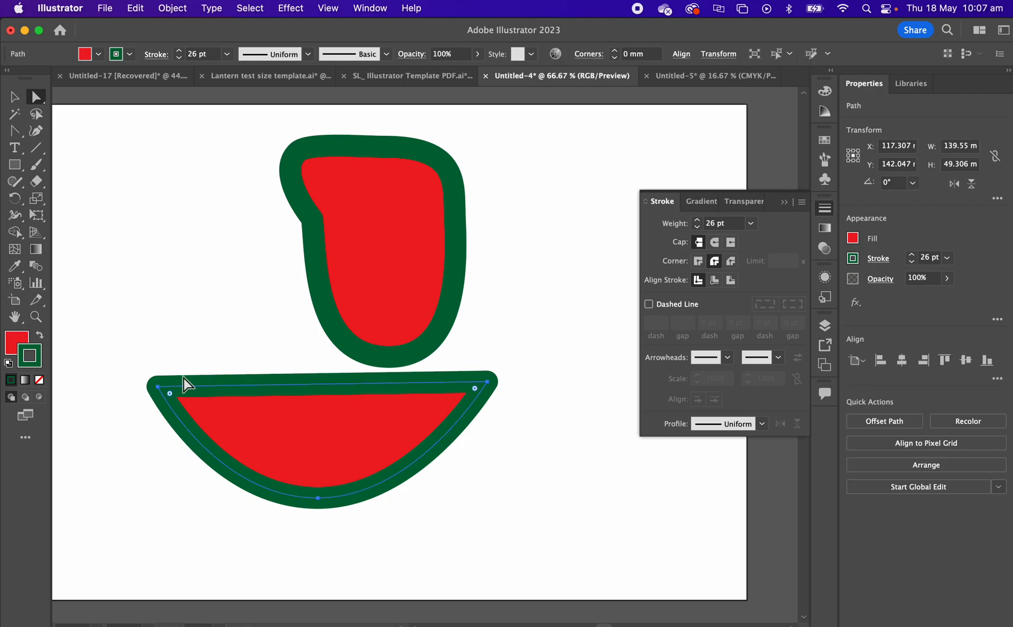